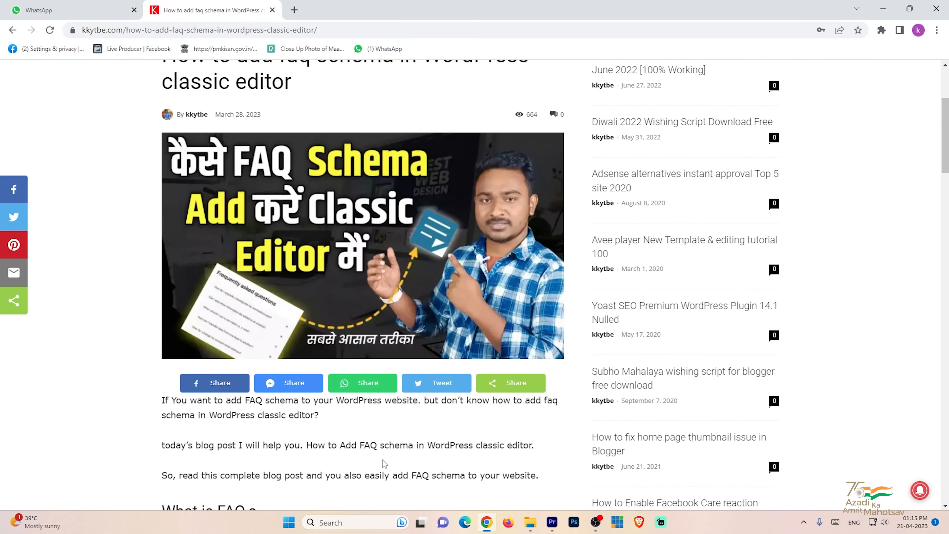
Step: Examine the share buttons on the FAQ schema blog post in the desktop layout and in the developer tools' mobile preview
{"action": "scroll", "coordinate": [384, 463], "scroll_direction": "up", "scroll_amount": 5}
{"action": "scroll", "coordinate": [91, 262], "scroll_direction": "down", "scroll_amount": 4}
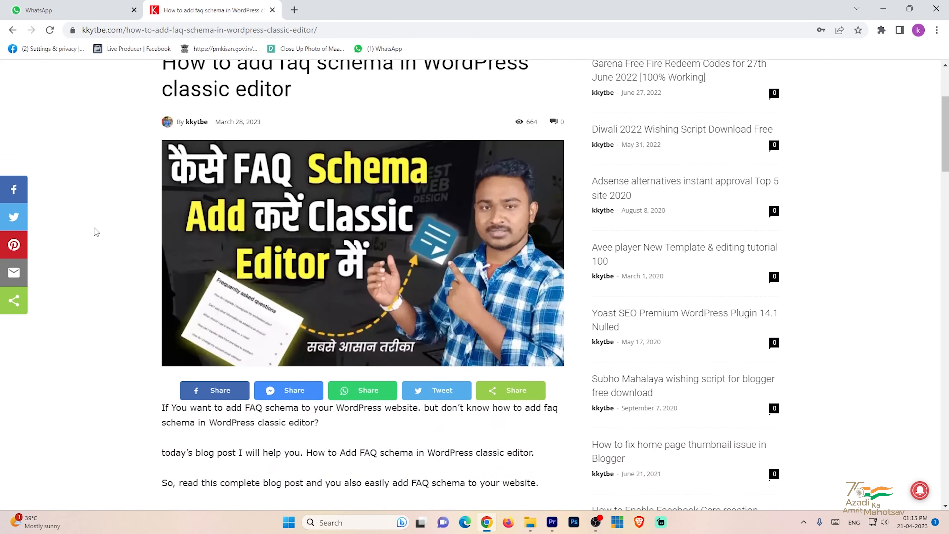
{"action": "scroll", "coordinate": [227, 404], "scroll_direction": "down", "scroll_amount": 2}
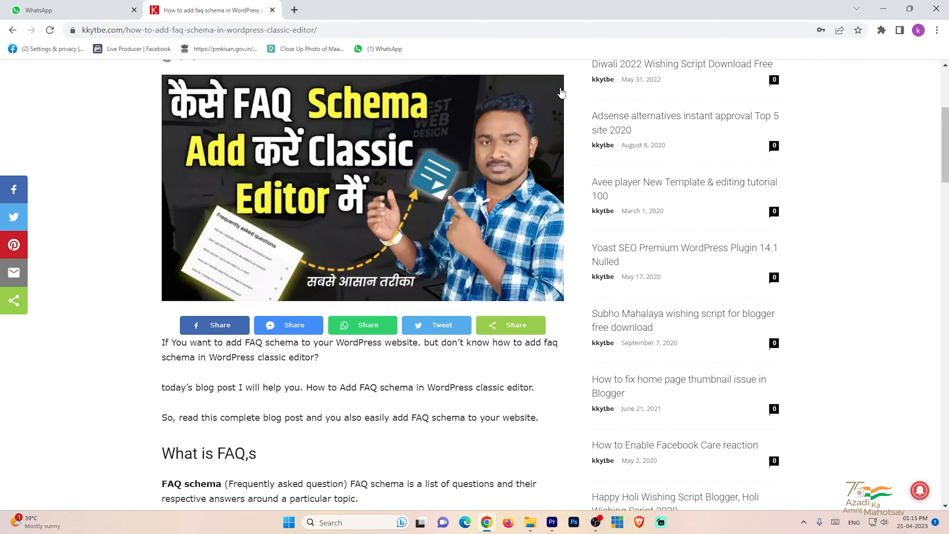
{"action": "right_click", "coordinate": [842, 116]}
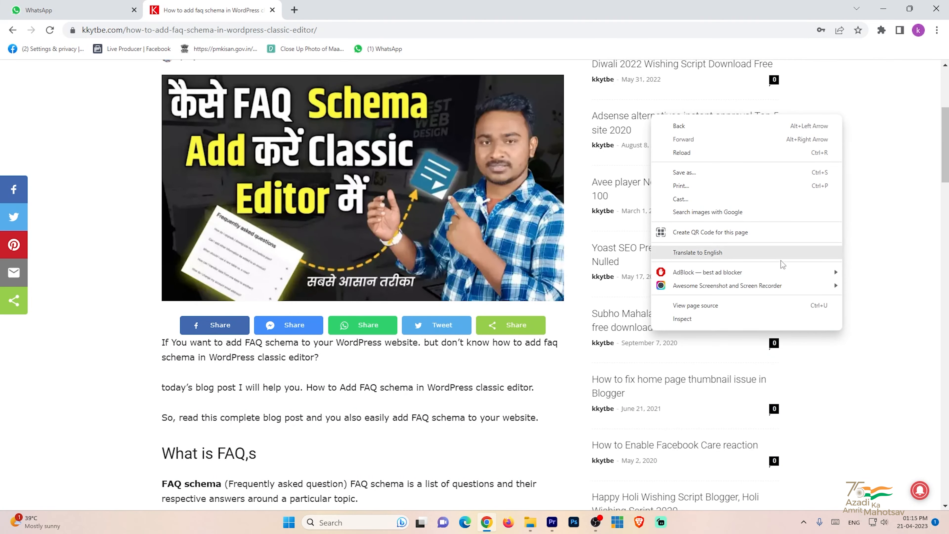
{"action": "left_click", "coordinate": [690, 315]}
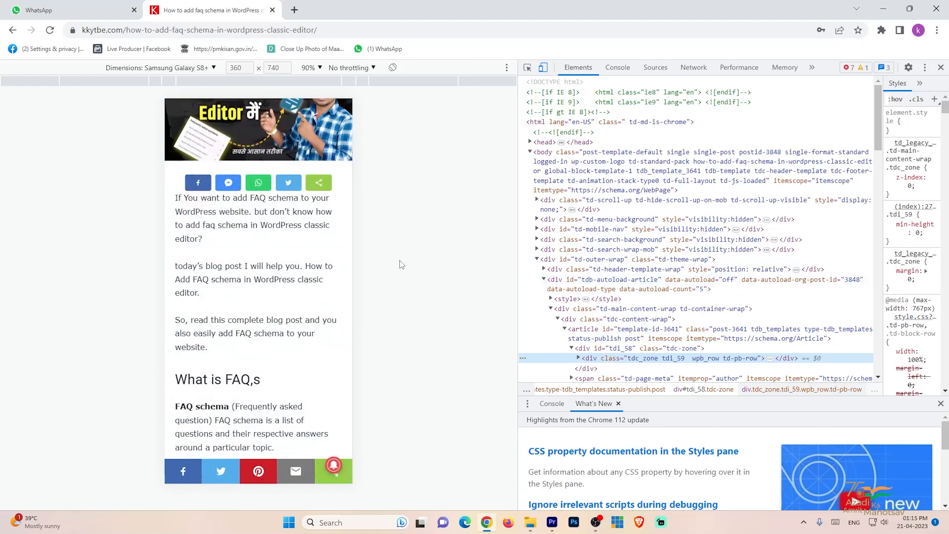
{"action": "scroll", "coordinate": [299, 161], "scroll_direction": "up", "scroll_amount": 5}
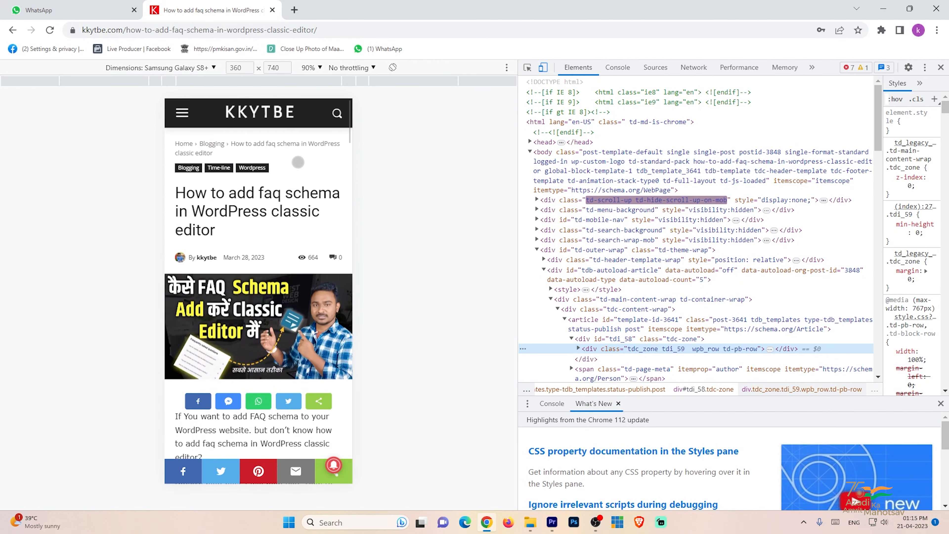
{"action": "scroll", "coordinate": [298, 162], "scroll_direction": "down", "scroll_amount": 5}
{"action": "scroll", "coordinate": [258, 442], "scroll_direction": "down", "scroll_amount": 3}
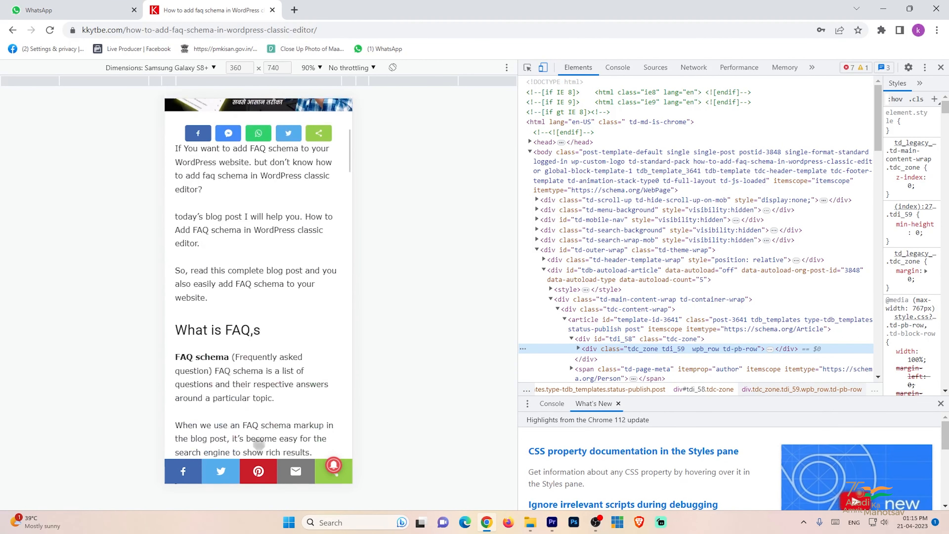
{"action": "scroll", "coordinate": [257, 444], "scroll_direction": "down", "scroll_amount": 7}
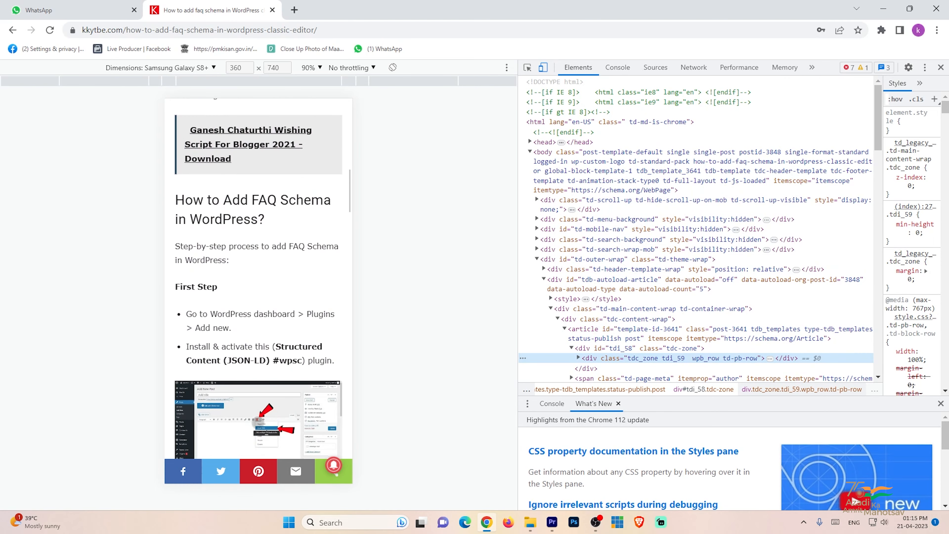
{"action": "scroll", "coordinate": [258, 279], "scroll_direction": "down", "scroll_amount": 2}
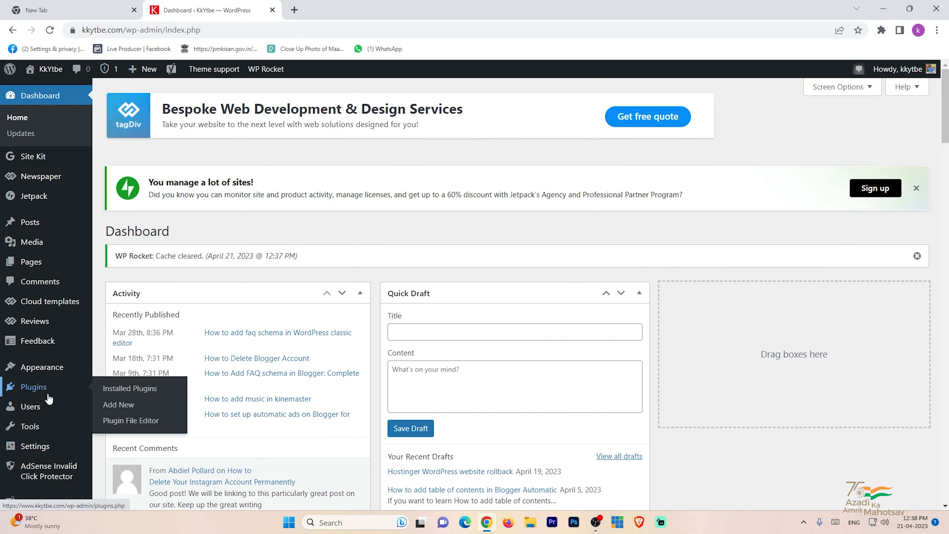
Step: Search for ShareThis among the plugins to add, and install and activate ShareThis Share Buttons
{"action": "mouse_move", "coordinate": [46, 396]}
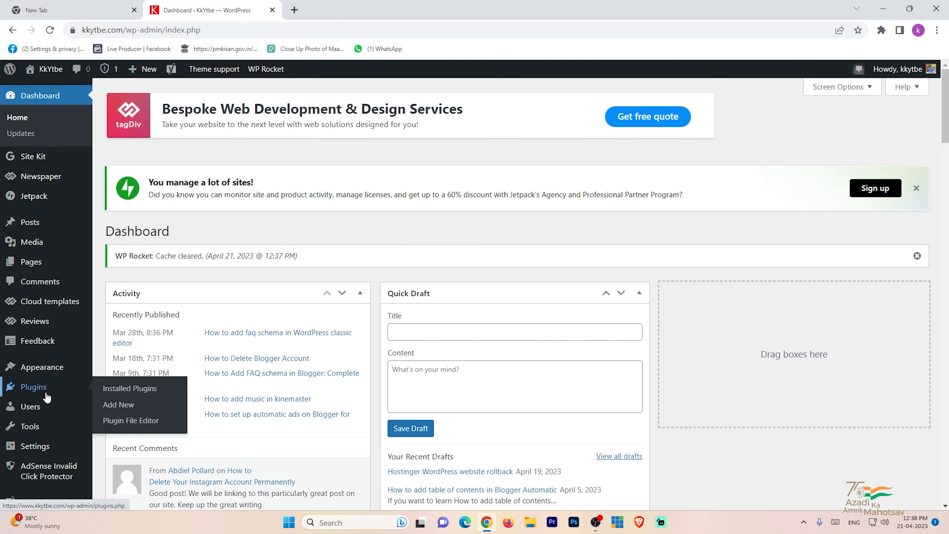
{"action": "left_click", "coordinate": [117, 405]}
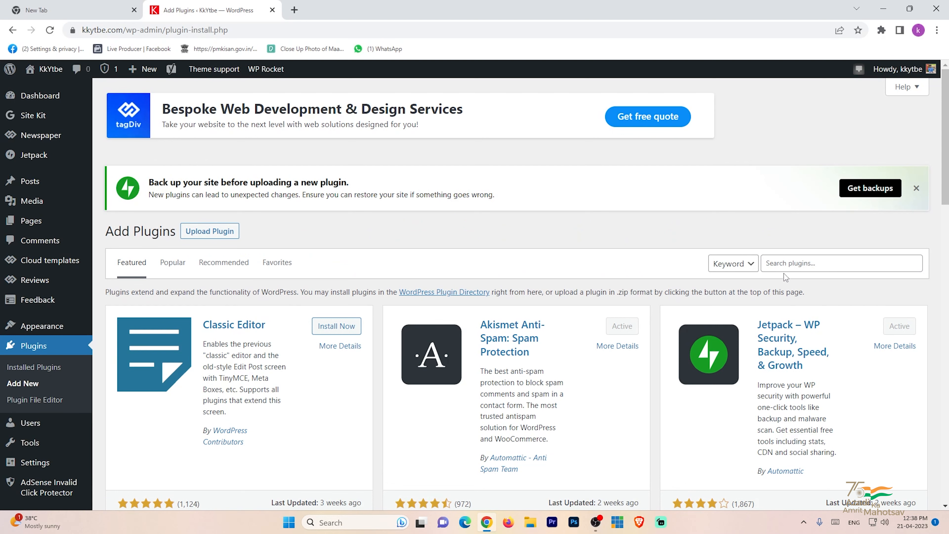
{"action": "left_click", "coordinate": [790, 262]}
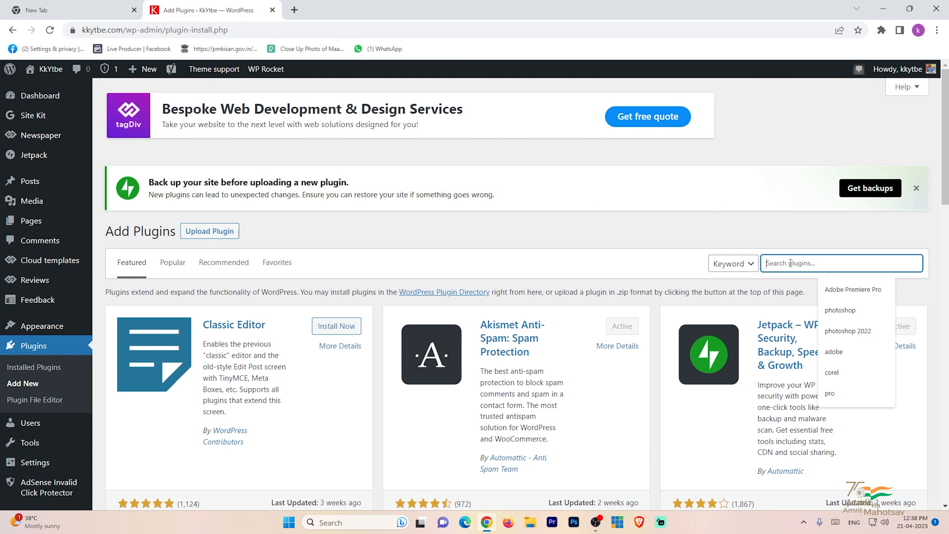
{"action": "type", "text": "ShareThis"}
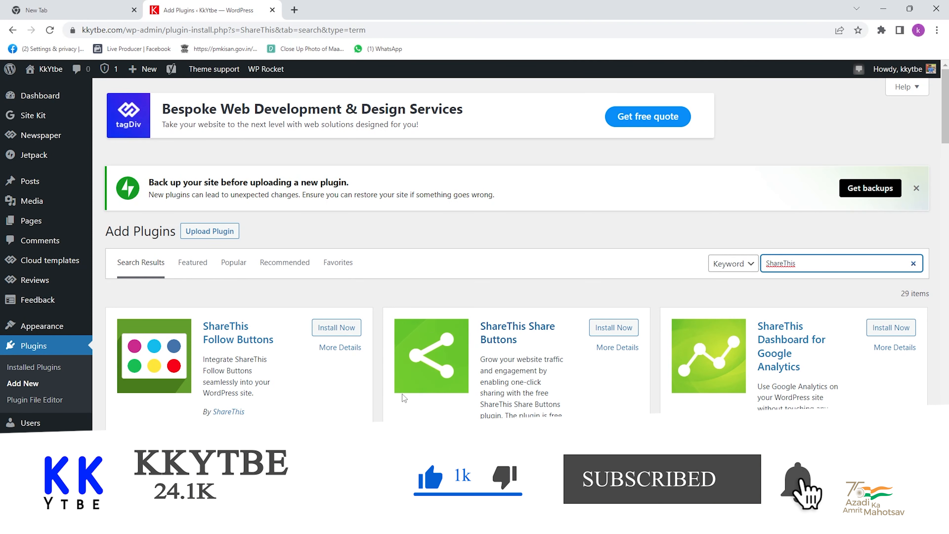
{"action": "left_click", "coordinate": [613, 329]}
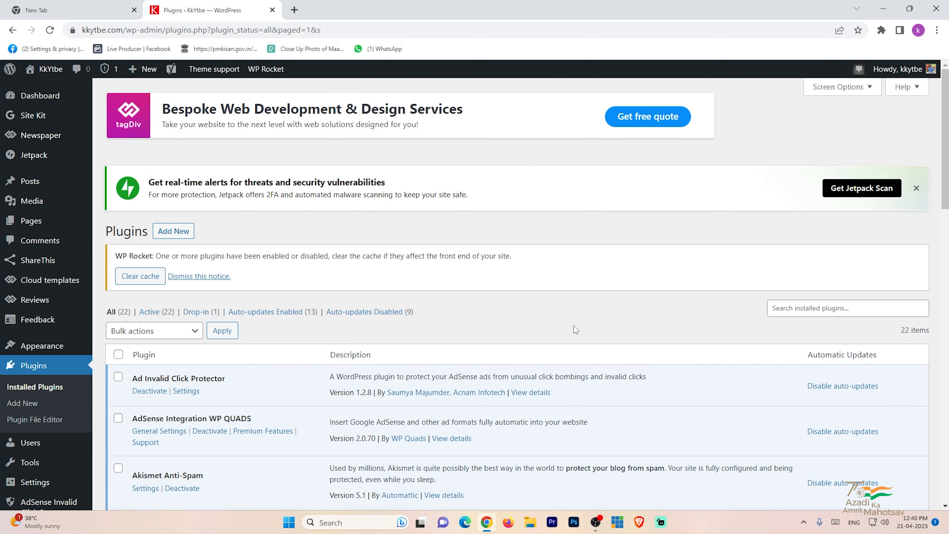
Step: Clear the WP Rocket cache and look through the installed plugins for ShareThis Share Buttons
{"action": "scroll", "coordinate": [497, 337], "scroll_direction": "down", "scroll_amount": 3}
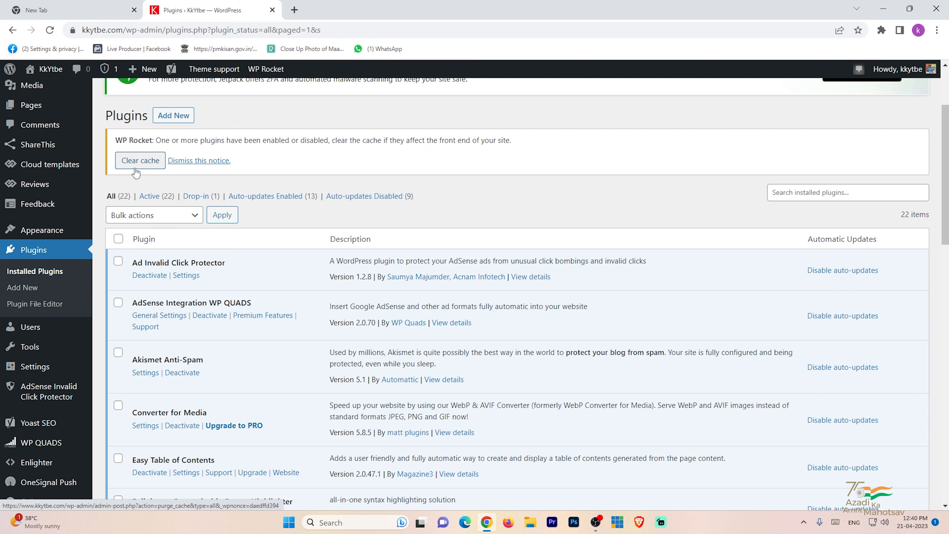
{"action": "left_click", "coordinate": [138, 161]}
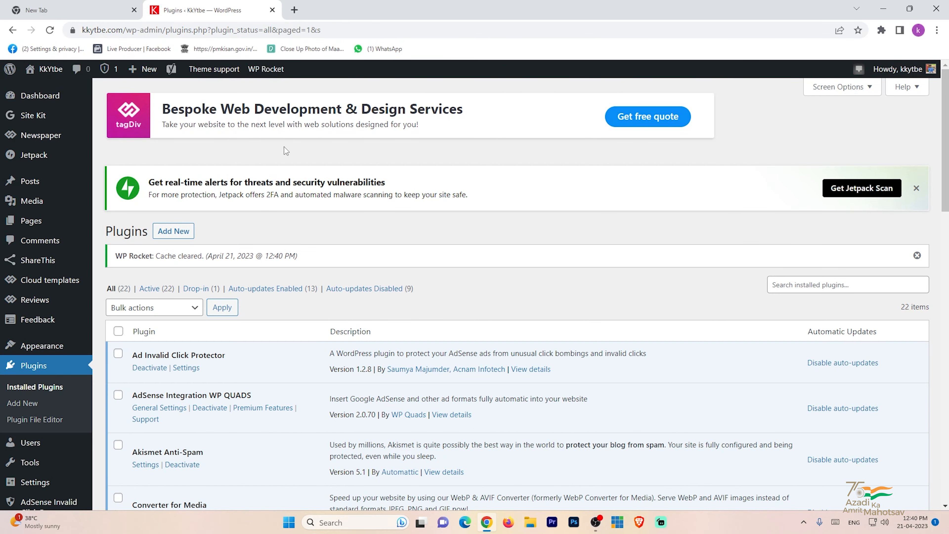
{"action": "scroll", "coordinate": [286, 151], "scroll_direction": "down", "scroll_amount": 12}
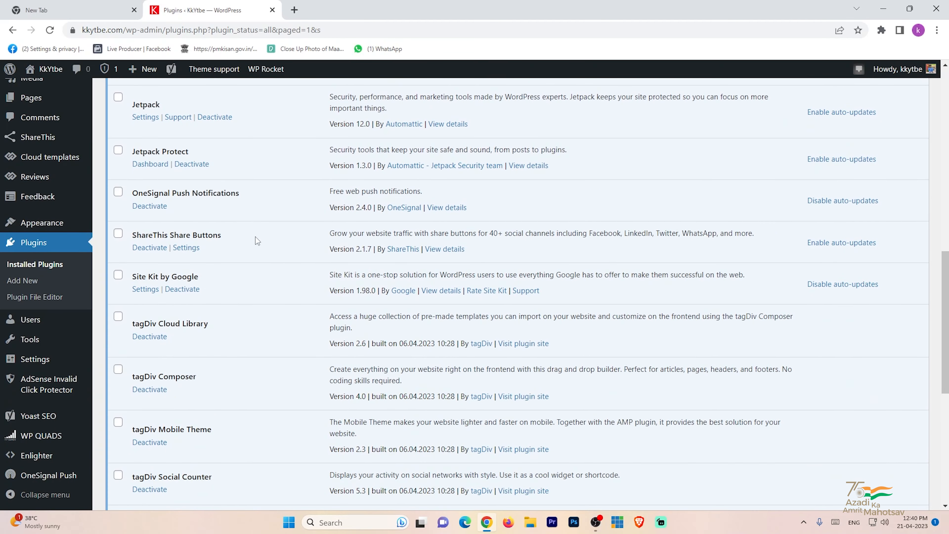
{"action": "scroll", "coordinate": [256, 240], "scroll_direction": "down", "scroll_amount": 4}
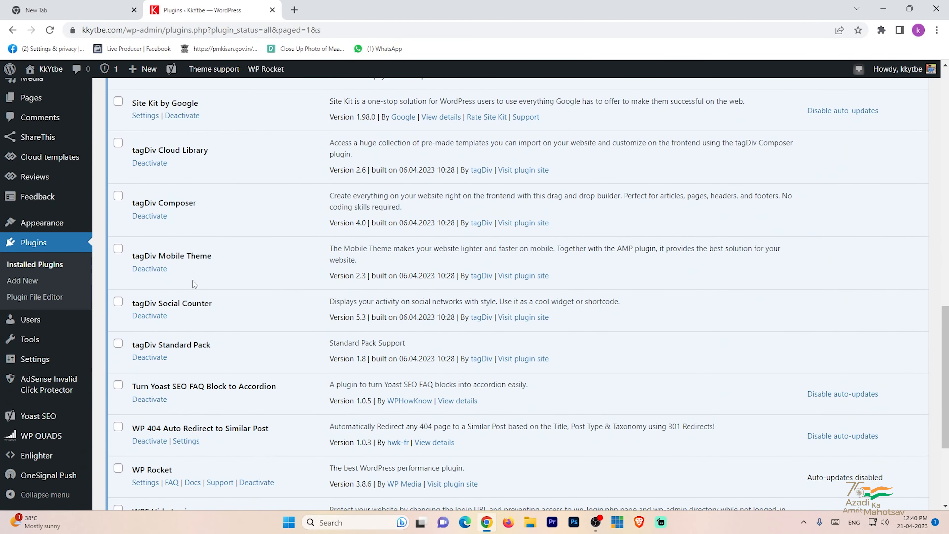
{"action": "scroll", "coordinate": [193, 281], "scroll_direction": "down", "scroll_amount": 4}
{"action": "scroll", "coordinate": [147, 234], "scroll_direction": "up", "scroll_amount": 6}
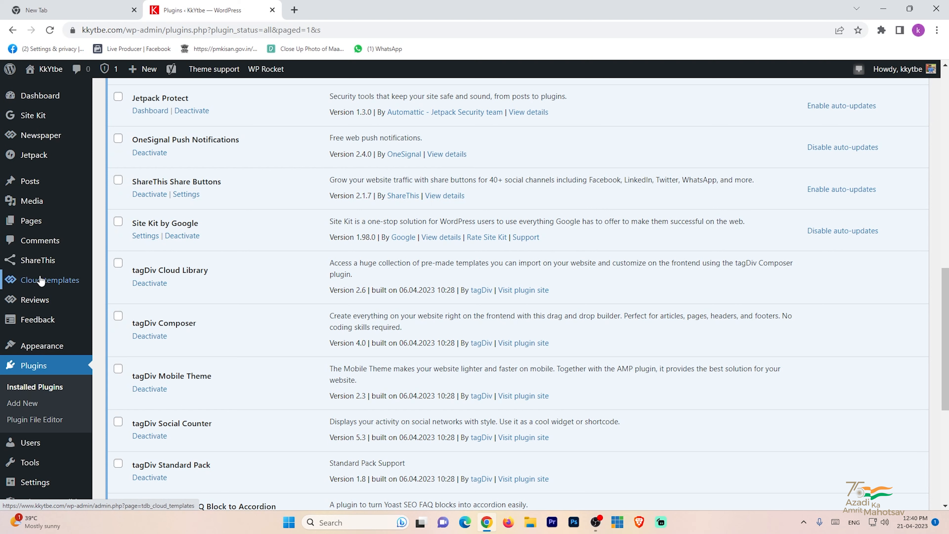
Step: Open the ShareThis settings and enable the Inline Share Buttons tool
{"action": "left_click", "coordinate": [37, 262]}
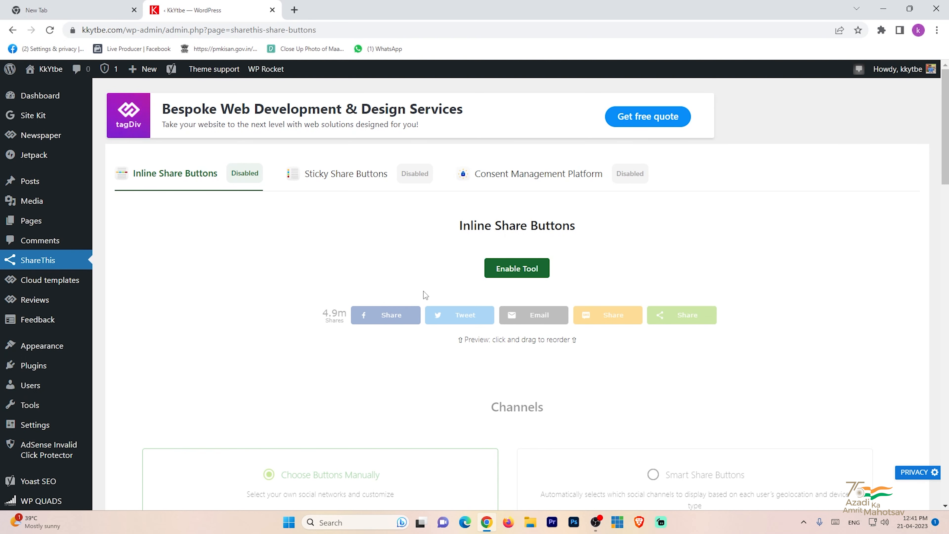
{"action": "left_click", "coordinate": [524, 278]}
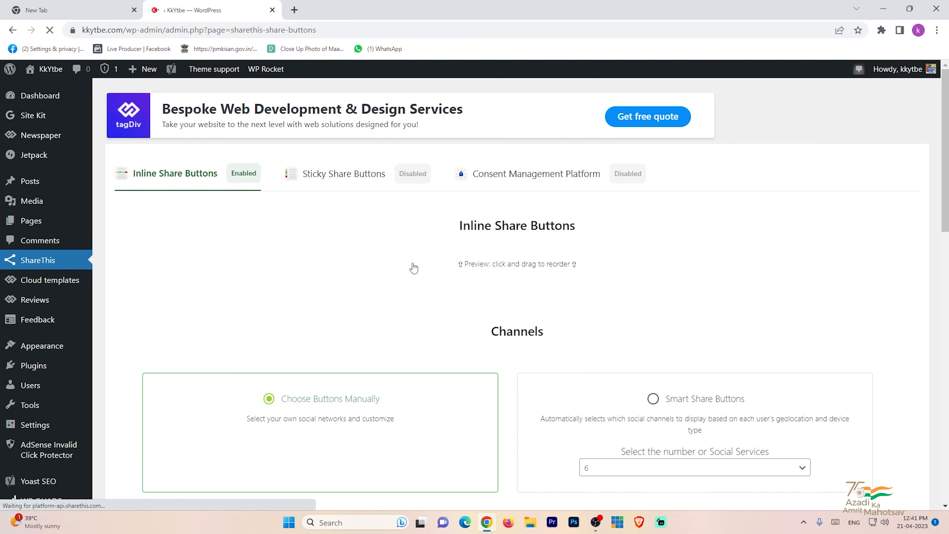
{"action": "scroll", "coordinate": [412, 266], "scroll_direction": "down", "scroll_amount": 2}
{"action": "scroll", "coordinate": [370, 226], "scroll_direction": "up", "scroll_amount": 1}
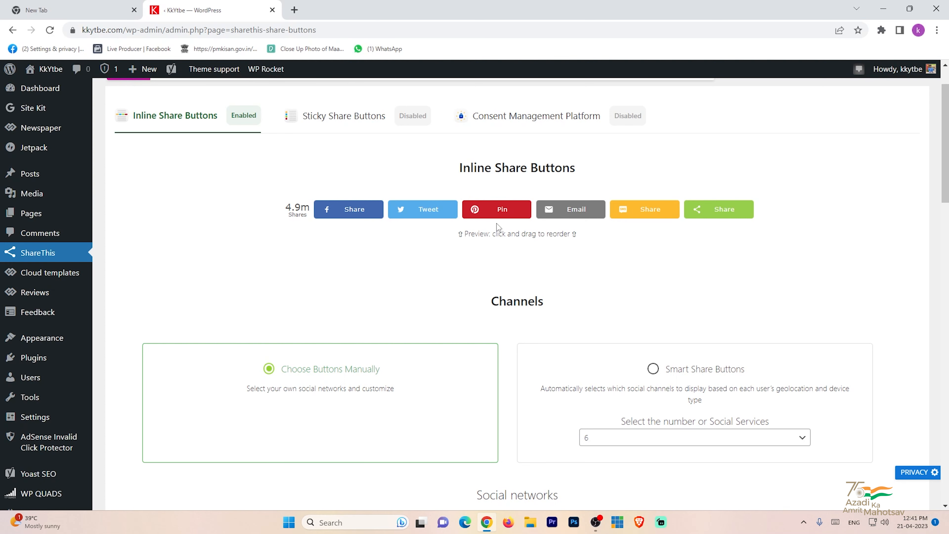
Step: Remove the preselected Facebook, Twitter, Pinterest, Email, SMS and ShareThis networks from the inline share buttons
{"action": "scroll", "coordinate": [434, 223], "scroll_direction": "down", "scroll_amount": 5}
{"action": "scroll", "coordinate": [399, 222], "scroll_direction": "down", "scroll_amount": 1}
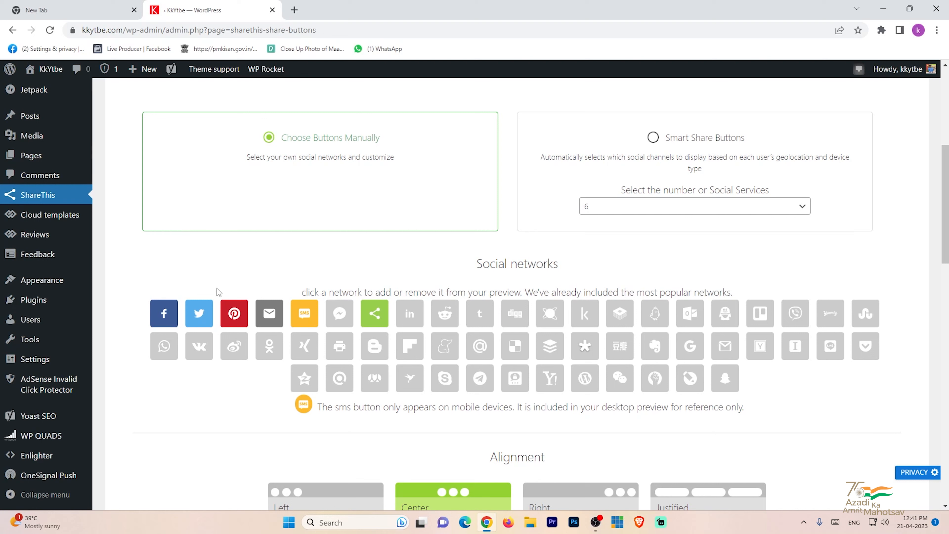
{"action": "left_click", "coordinate": [165, 316]}
{"action": "left_click", "coordinate": [199, 314]}
{"action": "left_click", "coordinate": [234, 314]}
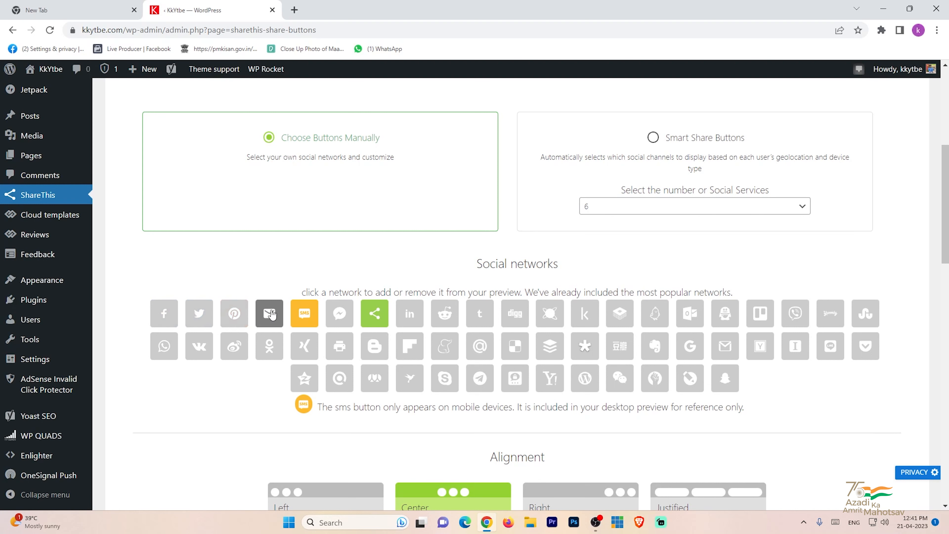
{"action": "left_click", "coordinate": [275, 315]}
{"action": "left_click", "coordinate": [304, 314]}
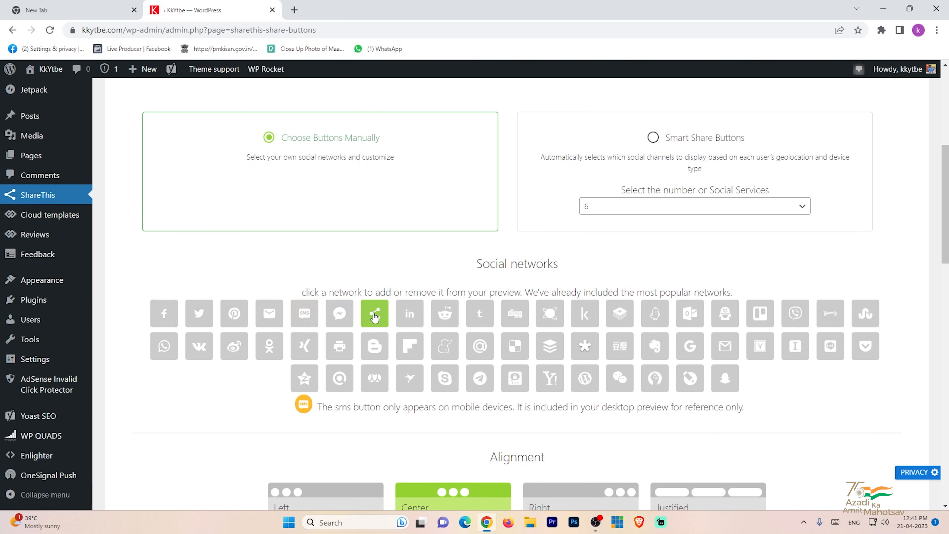
{"action": "left_click", "coordinate": [375, 314]}
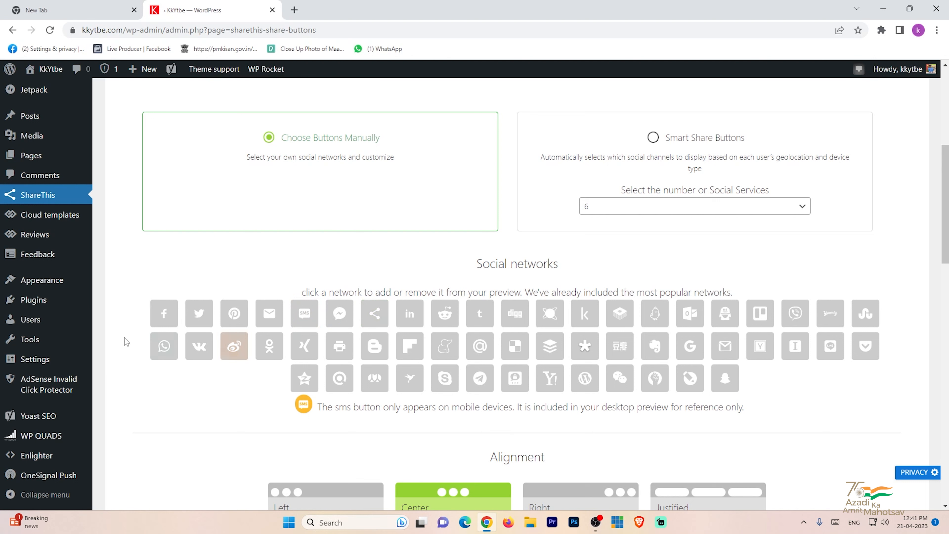
Step: Add Facebook, Messenger, WhatsApp, Twitter and ShareThis to the inline share buttons, in that order
{"action": "left_click", "coordinate": [163, 316]}
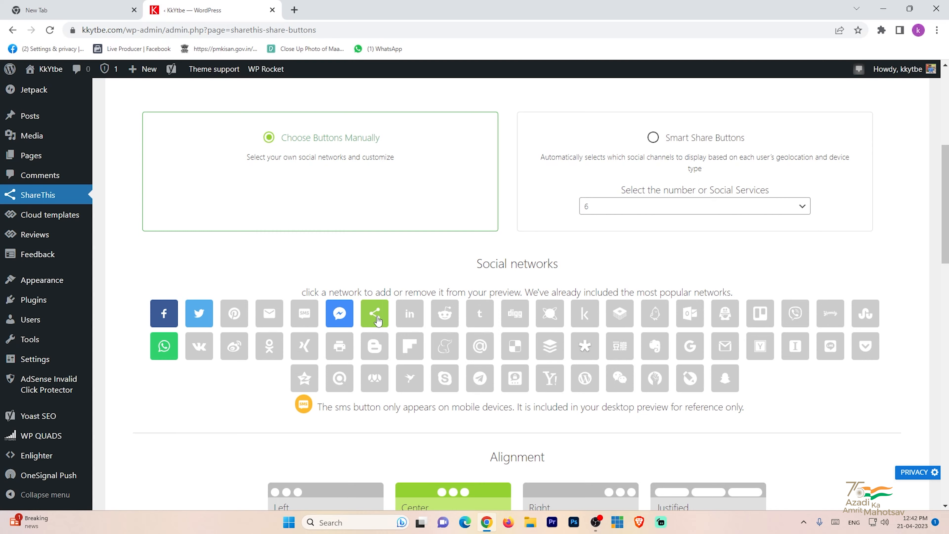
{"action": "scroll", "coordinate": [378, 321], "scroll_direction": "up", "scroll_amount": 5}
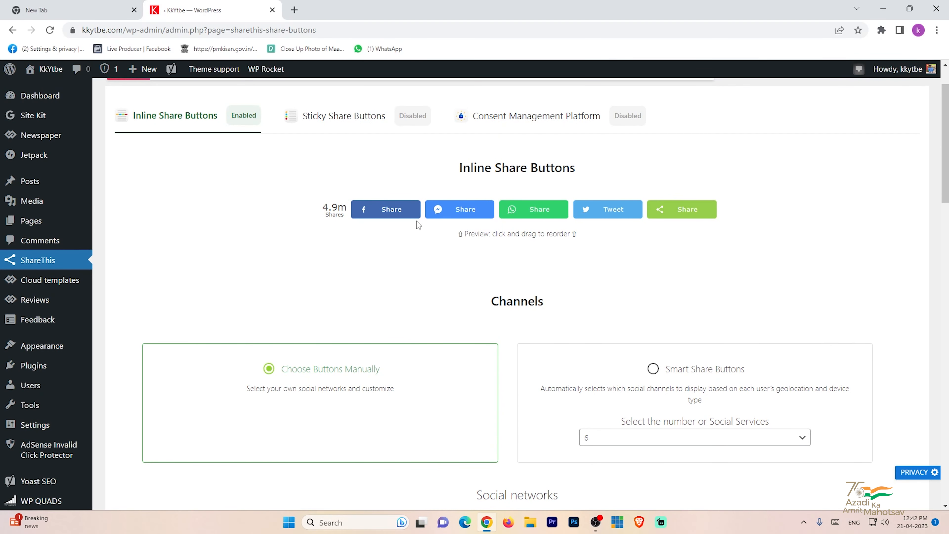
Step: Examine the inline buttons' preview, alignment, size, label, color and count options, and the WordPress Display Settings
{"action": "scroll", "coordinate": [376, 266], "scroll_direction": "down", "scroll_amount": 1}
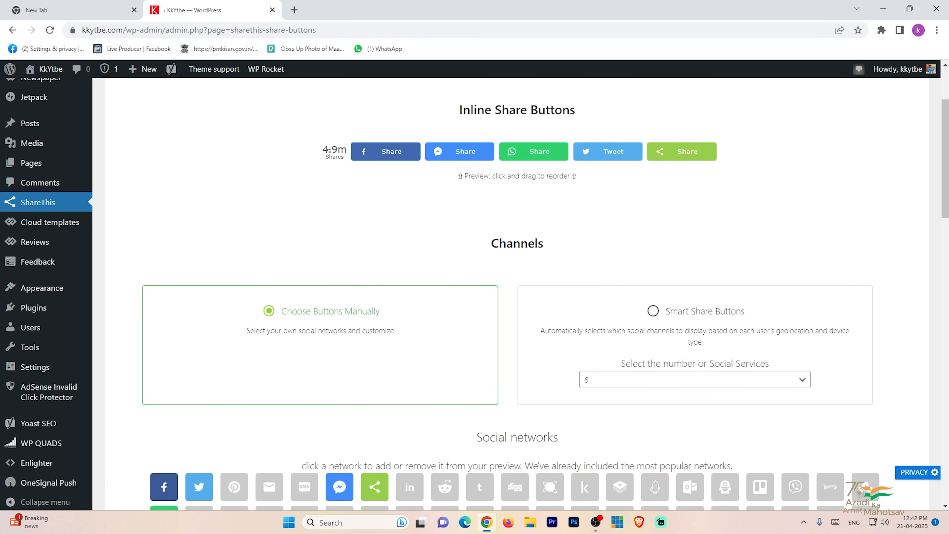
{"action": "scroll", "coordinate": [335, 162], "scroll_direction": "down", "scroll_amount": 11}
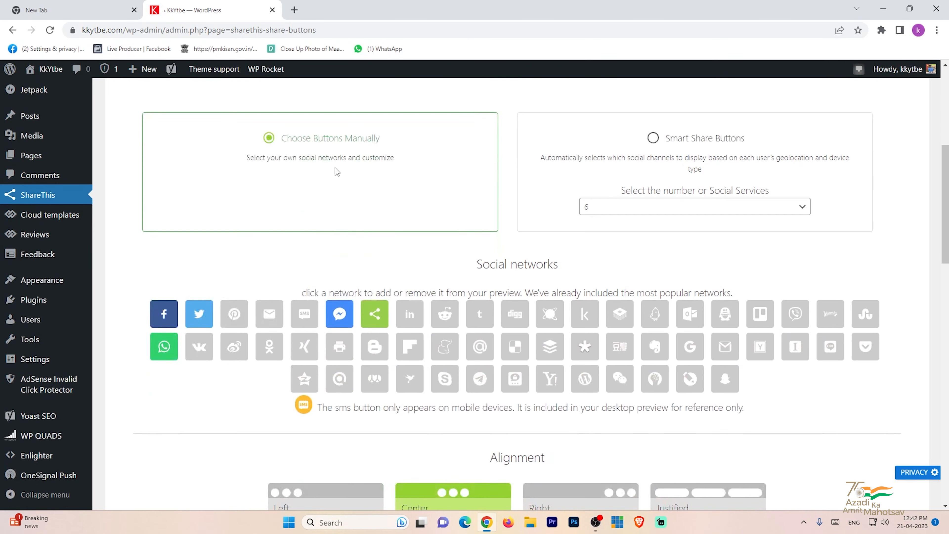
{"action": "scroll", "coordinate": [330, 293], "scroll_direction": "down", "scroll_amount": 2}
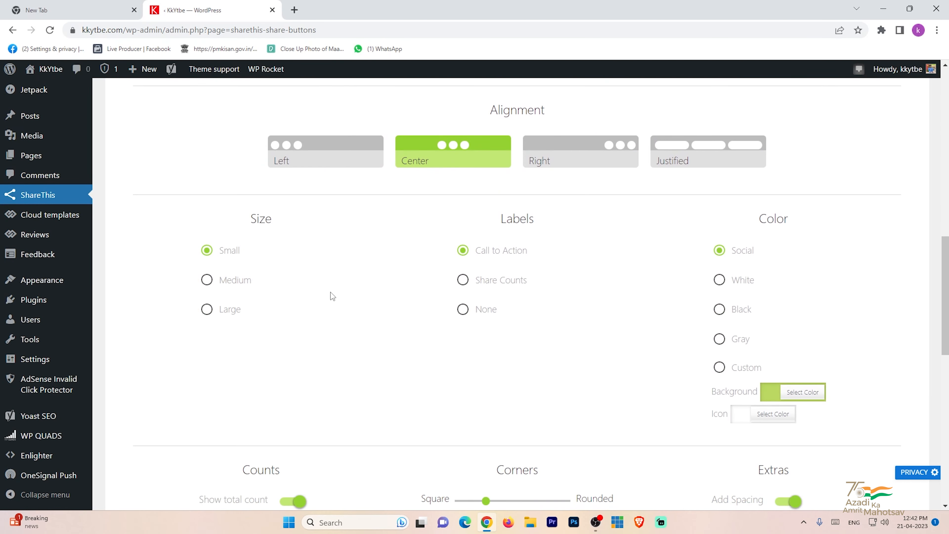
{"action": "scroll", "coordinate": [331, 293], "scroll_direction": "down", "scroll_amount": 1}
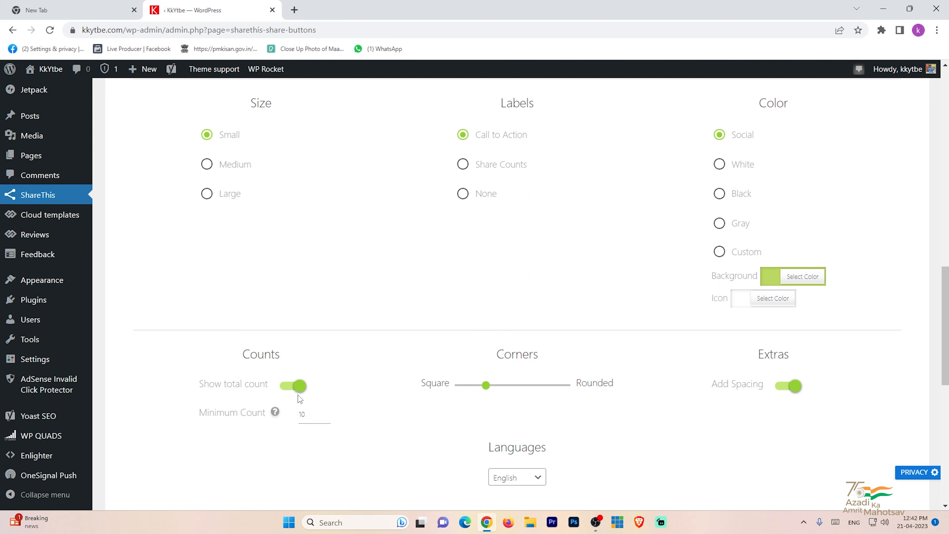
{"action": "scroll", "coordinate": [308, 382], "scroll_direction": "up", "scroll_amount": 10}
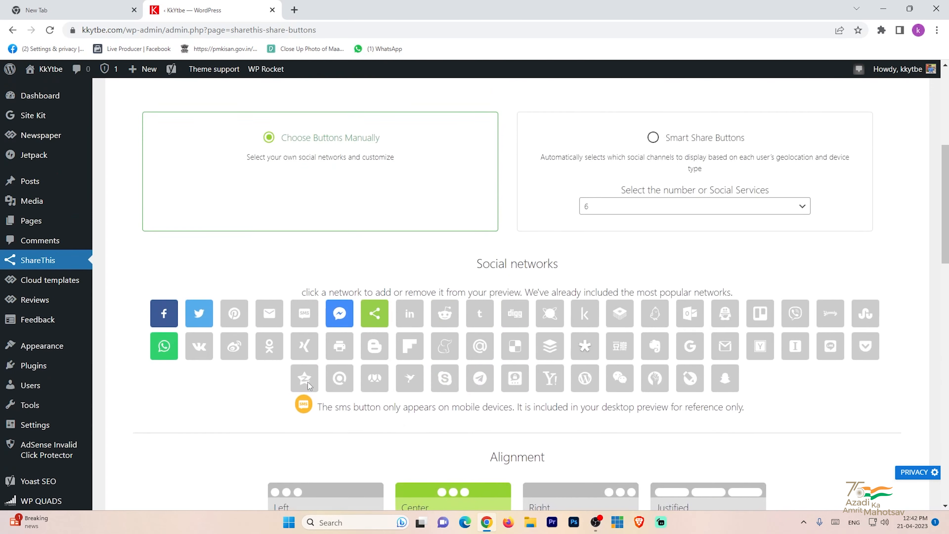
{"action": "scroll", "coordinate": [308, 382], "scroll_direction": "up", "scroll_amount": 6}
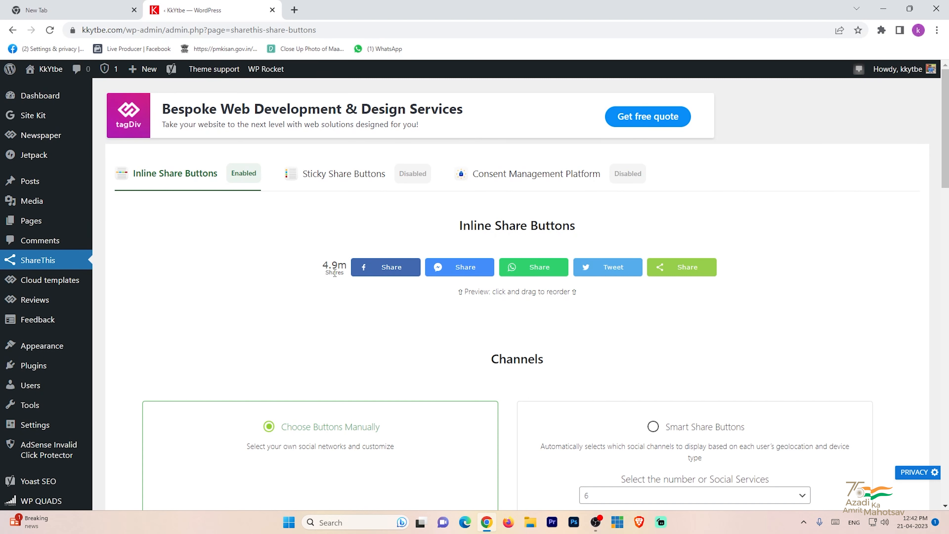
{"action": "scroll", "coordinate": [322, 282], "scroll_direction": "down", "scroll_amount": 20}
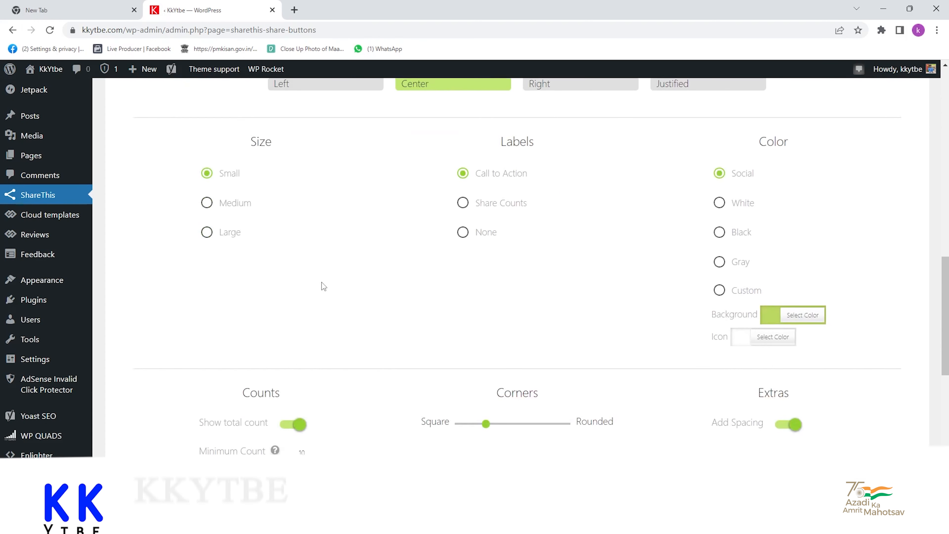
{"action": "scroll", "coordinate": [322, 282], "scroll_direction": "down", "scroll_amount": 3}
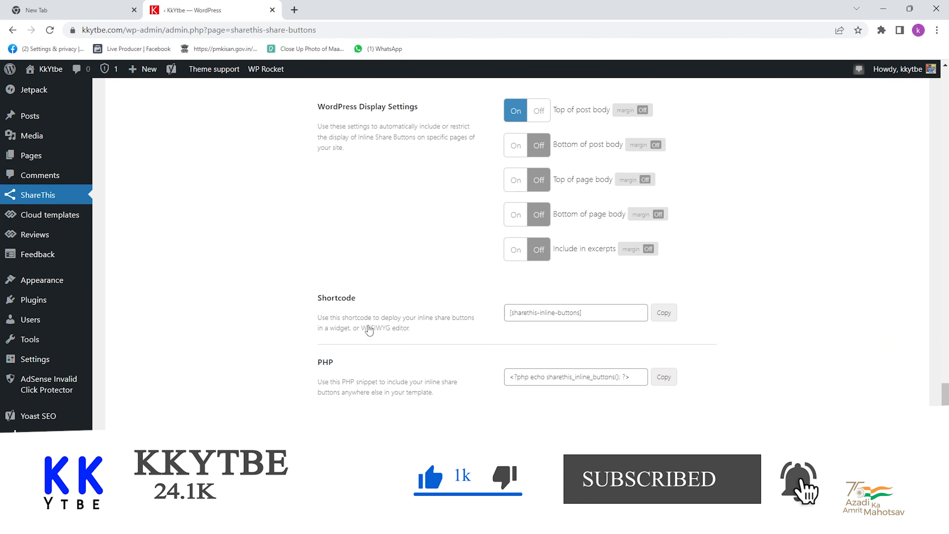
Step: Save the inline share button settings and check the button preview on the reloaded page
{"action": "left_click", "coordinate": [534, 443]}
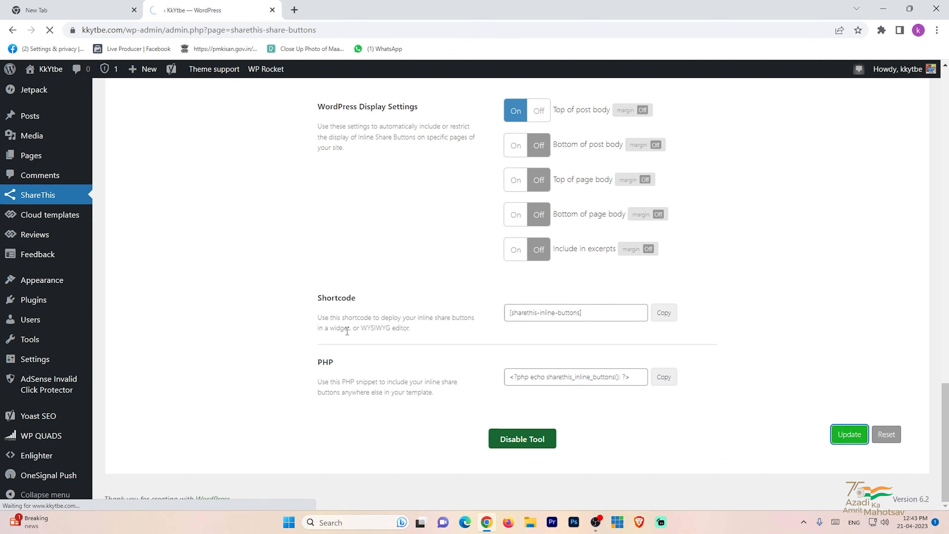
{"action": "scroll", "coordinate": [479, 345], "scroll_direction": "down", "scroll_amount": 15}
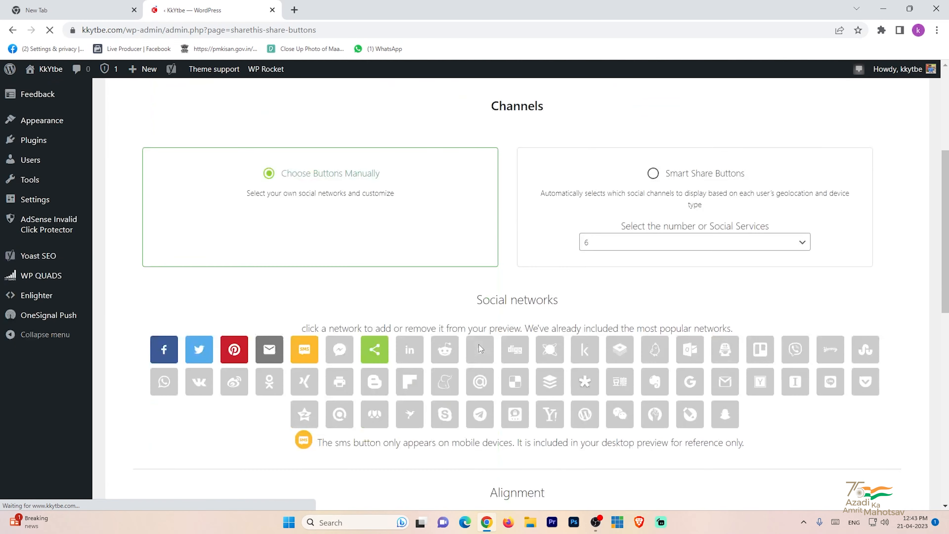
{"action": "scroll", "coordinate": [476, 343], "scroll_direction": "down", "scroll_amount": 10}
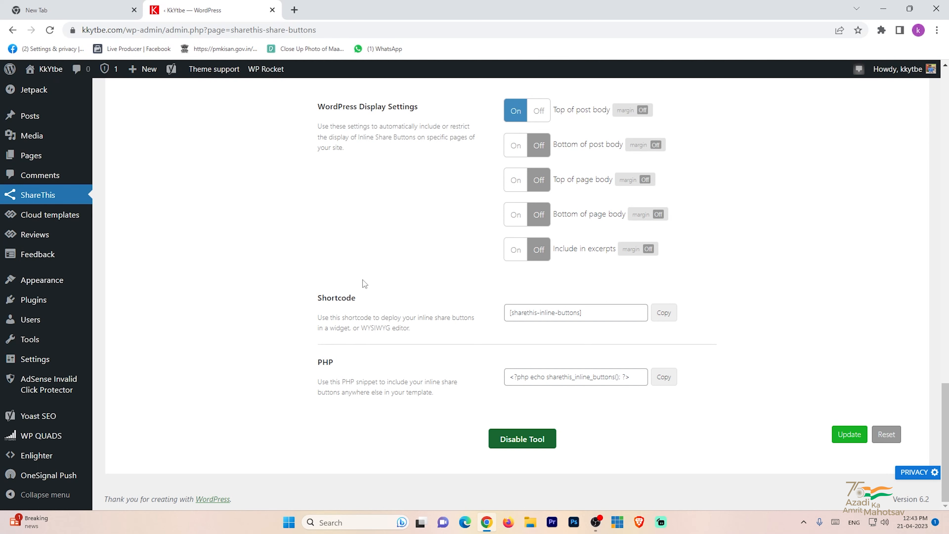
{"action": "scroll", "coordinate": [401, 302], "scroll_direction": "up", "scroll_amount": 20}
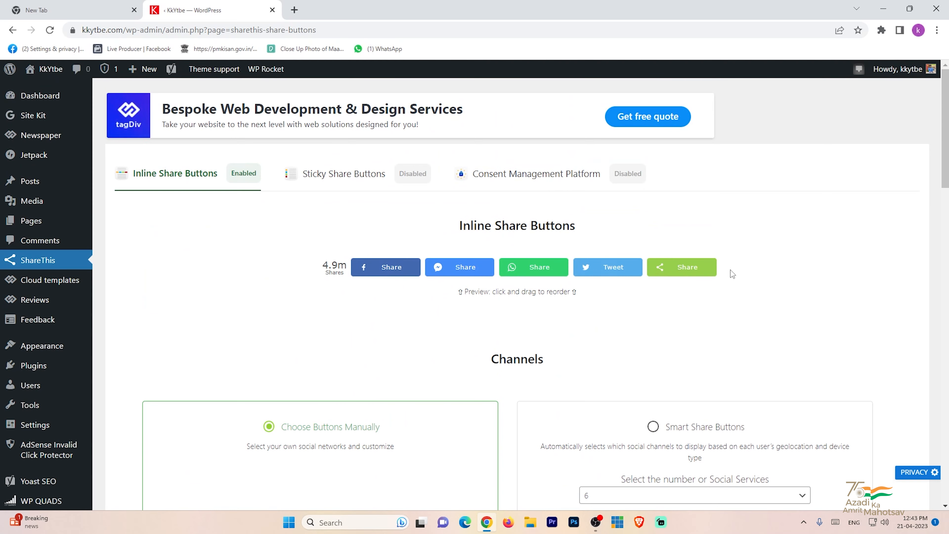
{"action": "scroll", "coordinate": [257, 296], "scroll_direction": "down", "scroll_amount": 2}
{"action": "scroll", "coordinate": [257, 296], "scroll_direction": "up", "scroll_amount": 1}
{"action": "scroll", "coordinate": [259, 298], "scroll_direction": "up", "scroll_amount": 1}
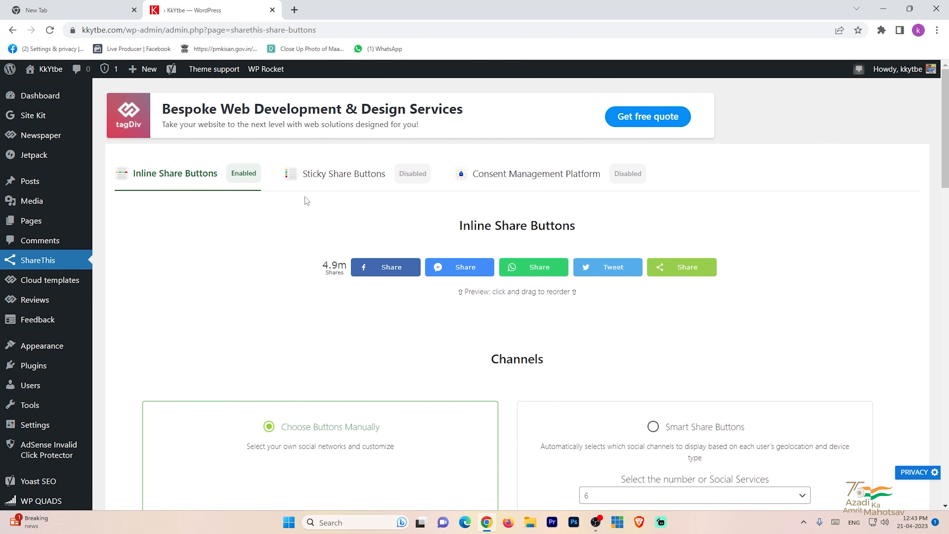
Step: Enable the Sticky Share Buttons tool and review the inline button networks and display options
{"action": "left_click", "coordinate": [315, 182]}
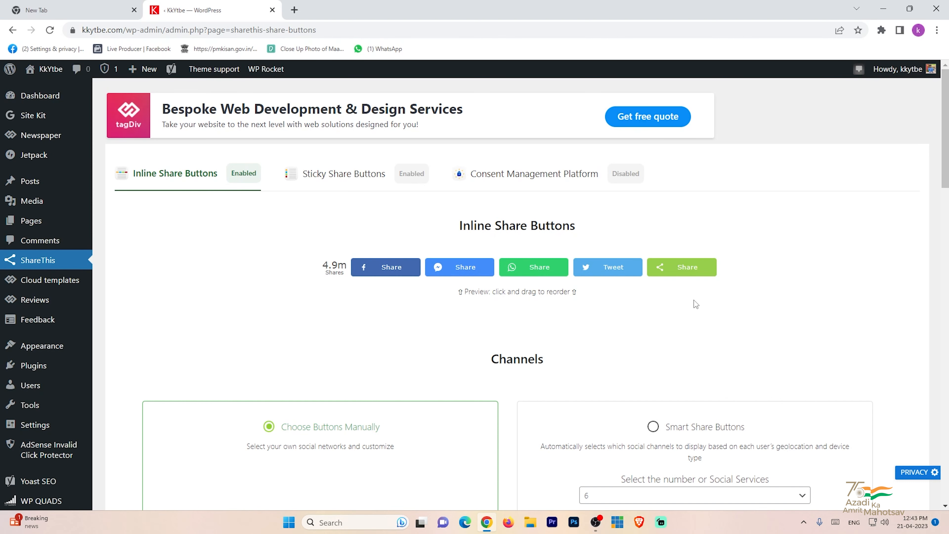
{"action": "scroll", "coordinate": [481, 344], "scroll_direction": "down", "scroll_amount": 6}
{"action": "scroll", "coordinate": [404, 445], "scroll_direction": "up", "scroll_amount": 6}
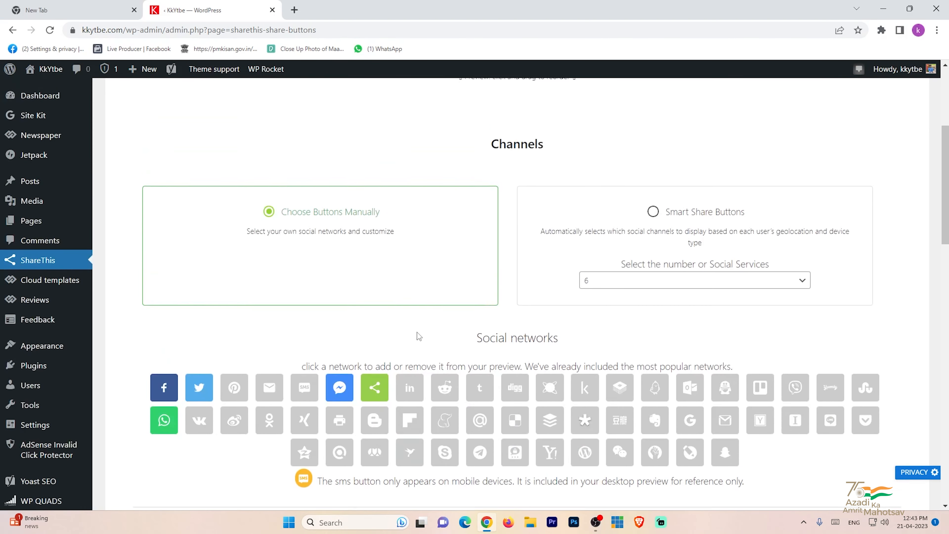
{"action": "scroll", "coordinate": [503, 302], "scroll_direction": "down", "scroll_amount": 10}
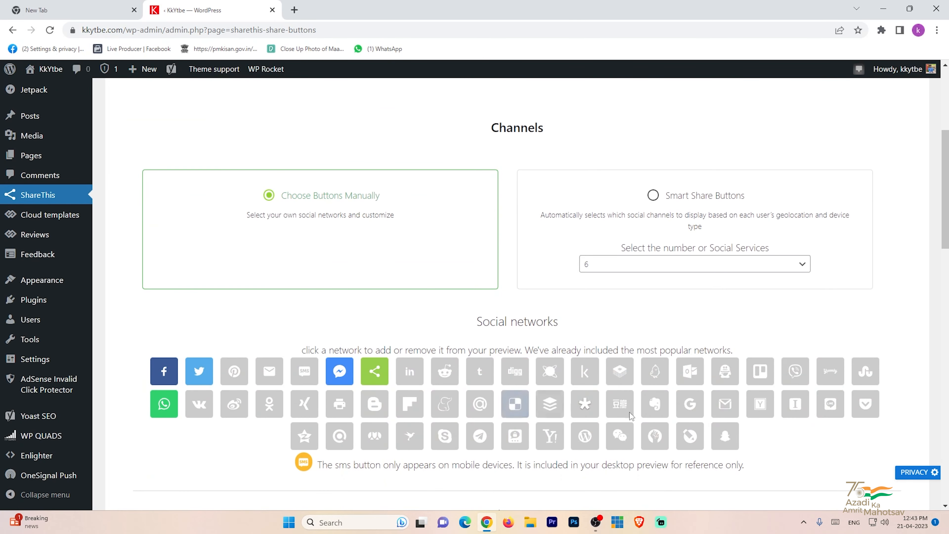
{"action": "scroll", "coordinate": [528, 385], "scroll_direction": "down", "scroll_amount": 10}
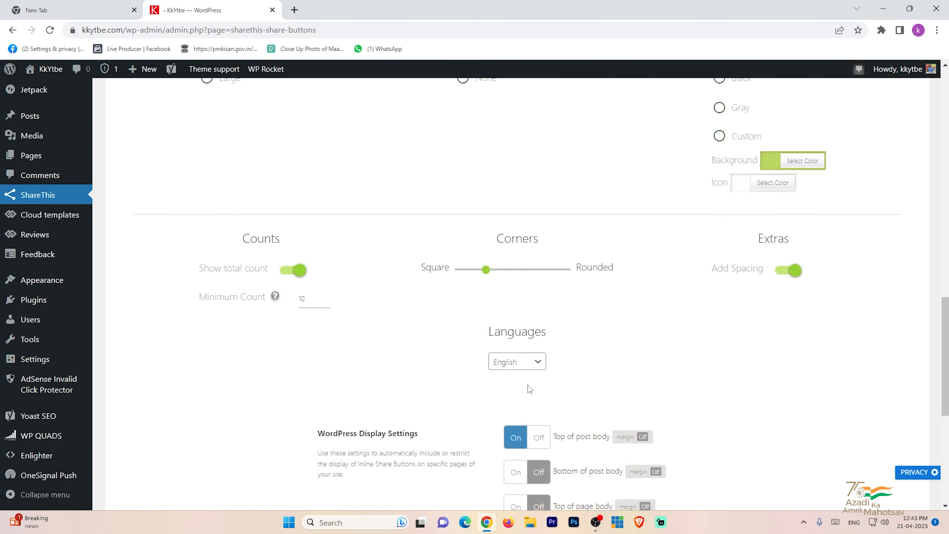
{"action": "scroll", "coordinate": [528, 385], "scroll_direction": "down", "scroll_amount": 1}
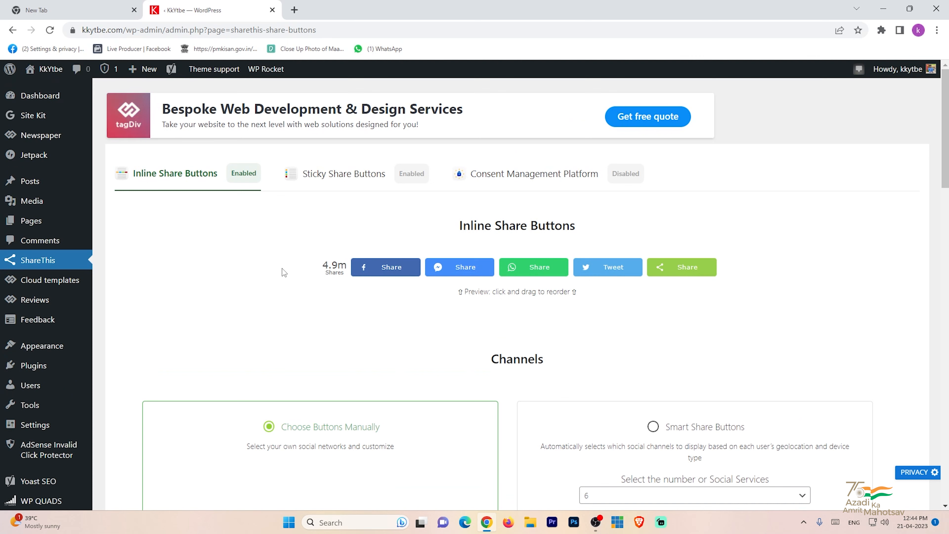
Step: Examine the Consent Management Platform options and the Sticky Share Buttons settings
{"action": "left_click", "coordinate": [538, 181]}
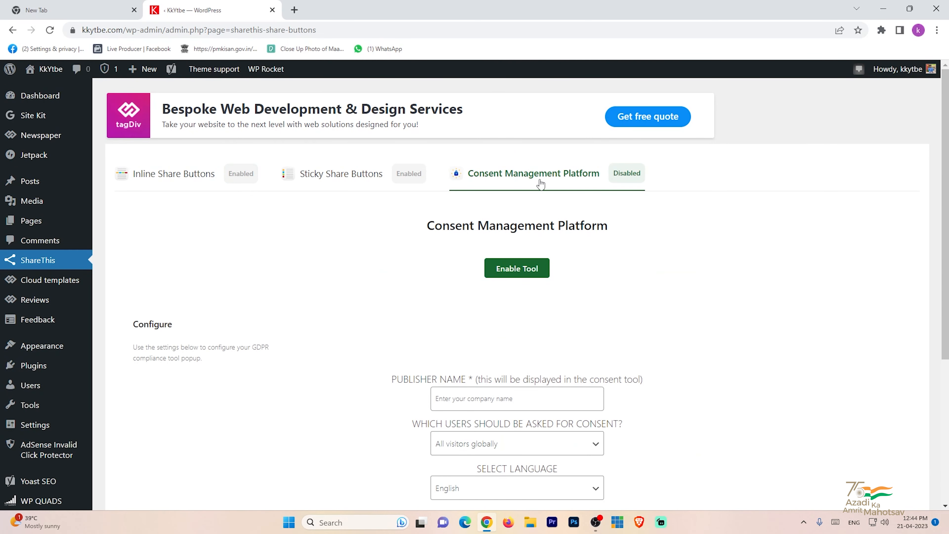
{"action": "scroll", "coordinate": [348, 285], "scroll_direction": "down", "scroll_amount": 5}
{"action": "scroll", "coordinate": [348, 284], "scroll_direction": "up", "scroll_amount": 5}
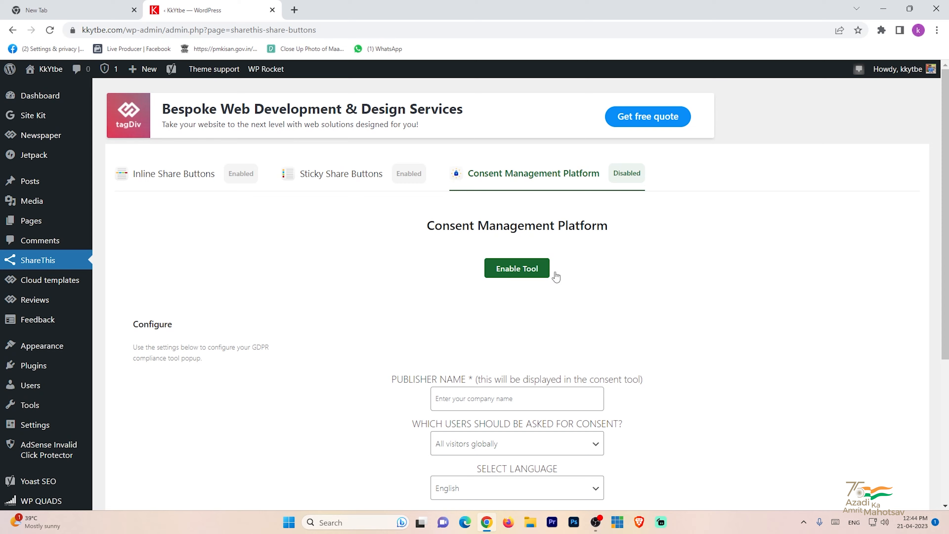
{"action": "scroll", "coordinate": [563, 277], "scroll_direction": "down", "scroll_amount": 1}
{"action": "scroll", "coordinate": [389, 311], "scroll_direction": "up", "scroll_amount": 1}
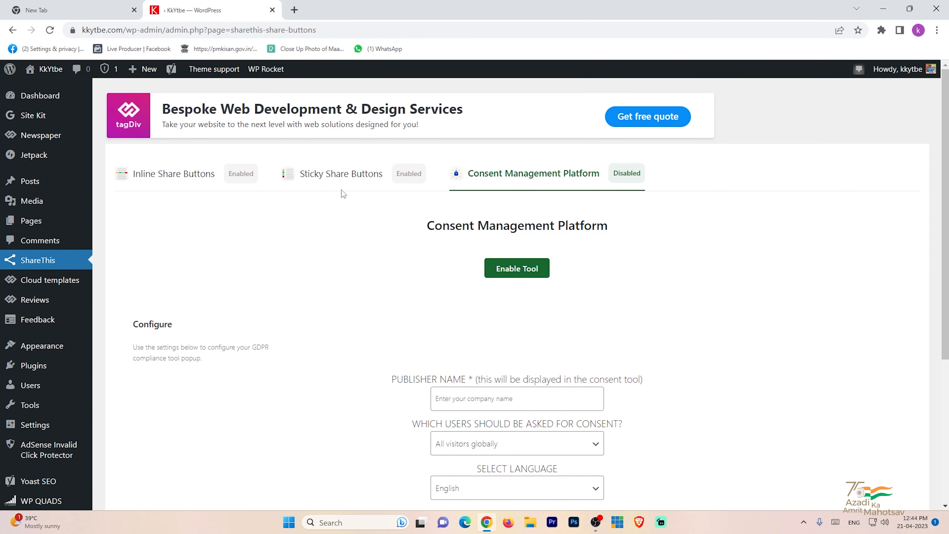
{"action": "left_click", "coordinate": [340, 176]}
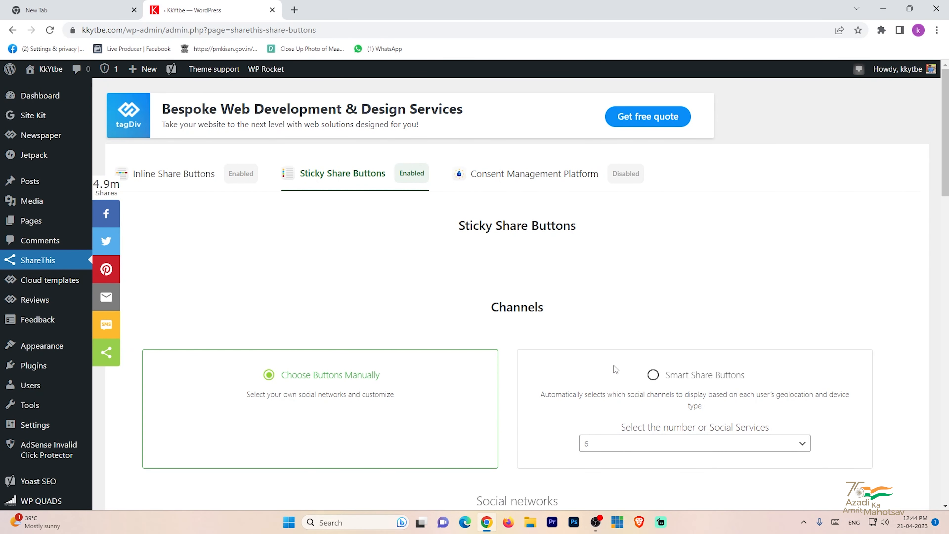
Step: Set the Consent Management Platform to ask only visitors in the EU for consent and save the settings
{"action": "left_click", "coordinate": [532, 174]}
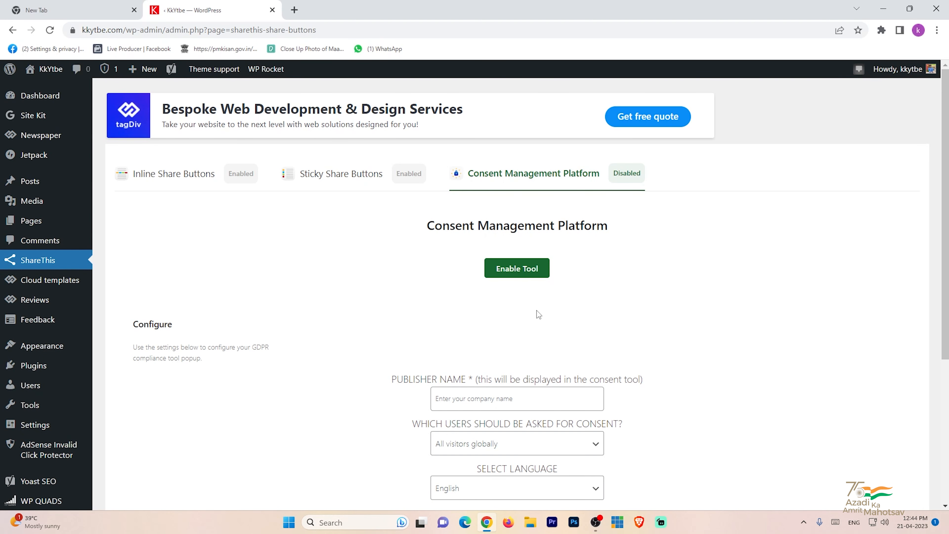
{"action": "scroll", "coordinate": [538, 310], "scroll_direction": "down", "scroll_amount": 1}
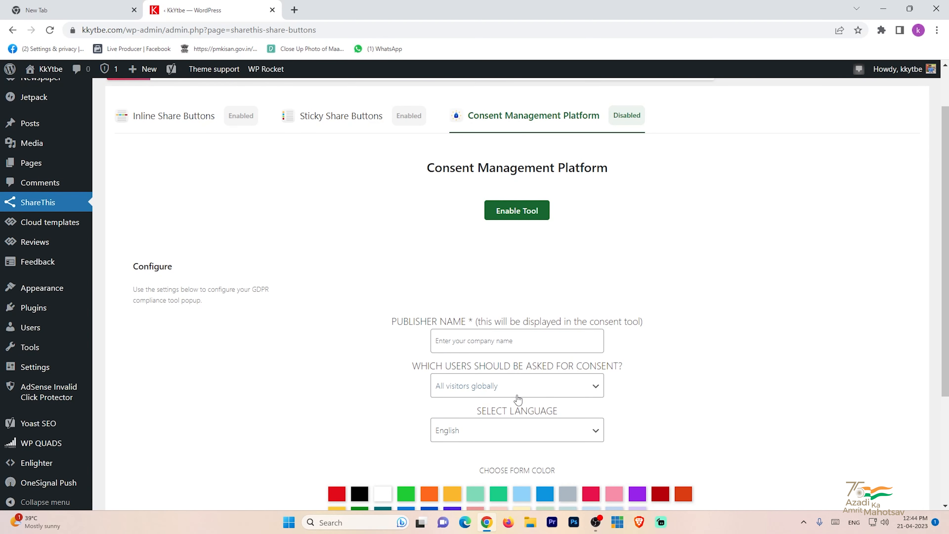
{"action": "left_click", "coordinate": [482, 392]}
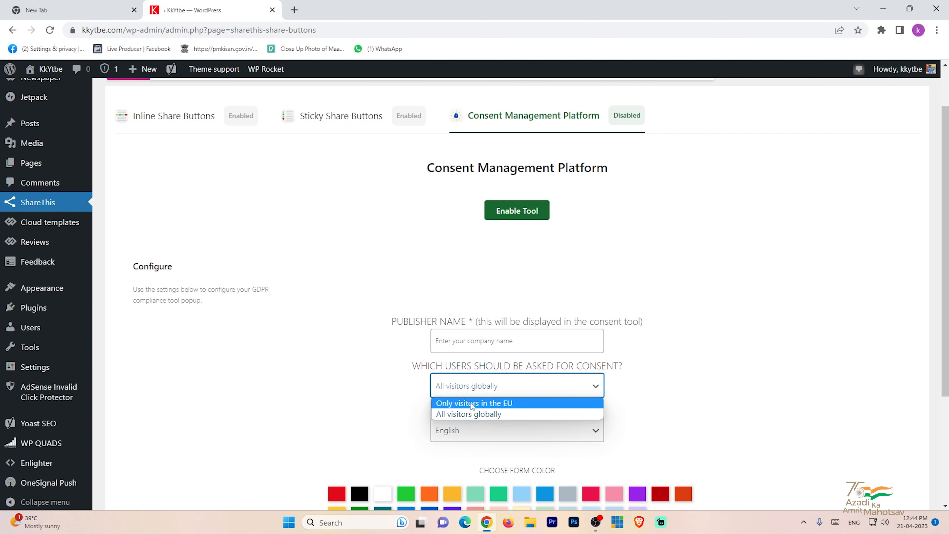
{"action": "left_click", "coordinate": [517, 406]}
{"action": "scroll", "coordinate": [527, 408], "scroll_direction": "down", "scroll_amount": 4}
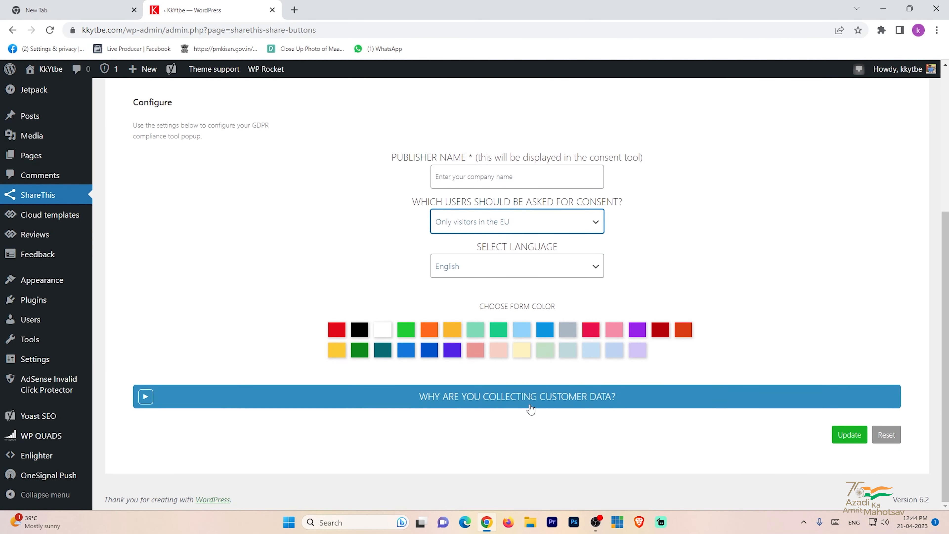
{"action": "left_click", "coordinate": [849, 443]}
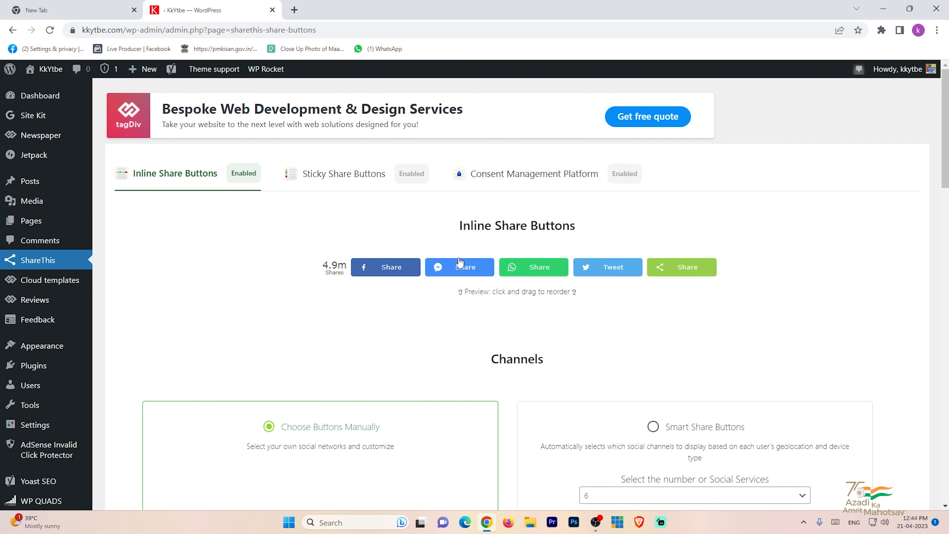
Step: Try to disable the Consent Management Platform tool
{"action": "left_click", "coordinate": [508, 184]}
{"action": "scroll", "coordinate": [538, 294], "scroll_direction": "down", "scroll_amount": 4}
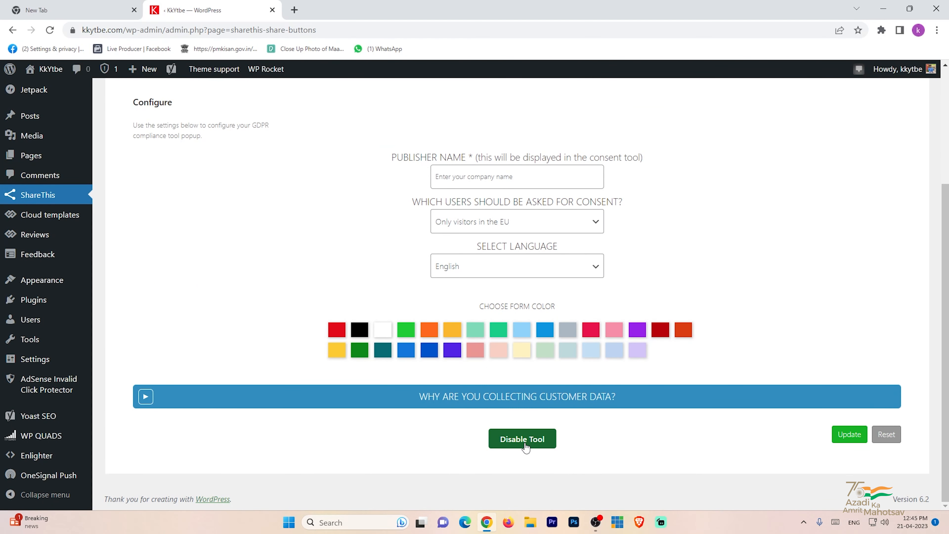
{"action": "left_click", "coordinate": [525, 440]}
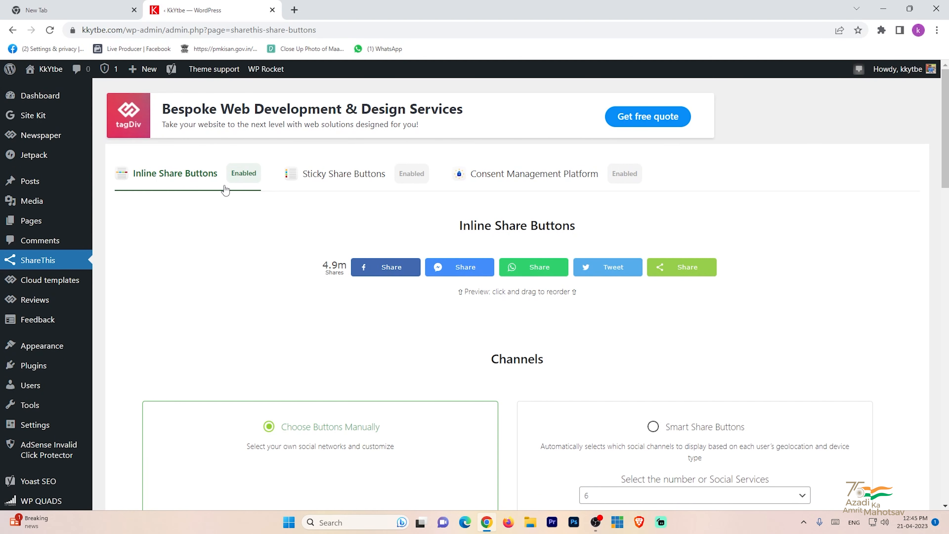
{"action": "scroll", "coordinate": [400, 293], "scroll_direction": "down", "scroll_amount": 3}
{"action": "scroll", "coordinate": [400, 292], "scroll_direction": "up", "scroll_amount": 3}
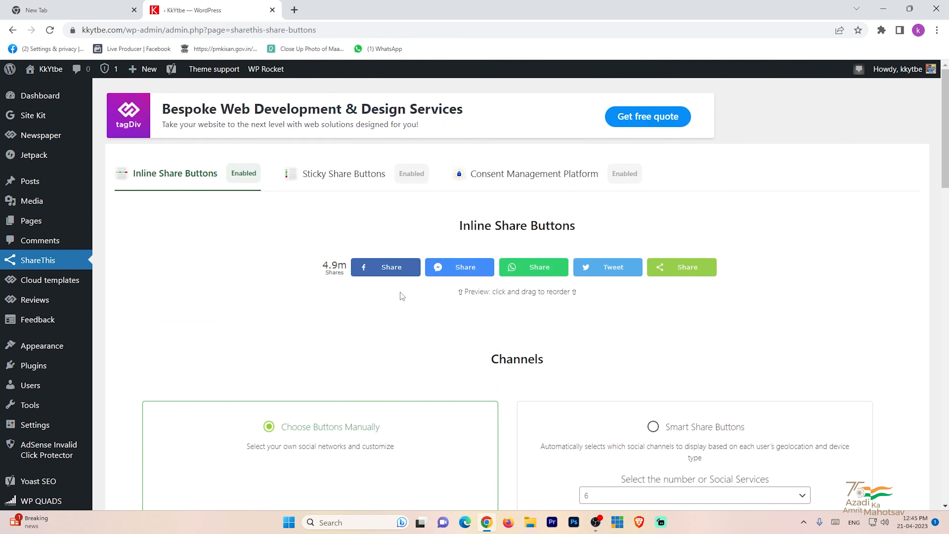
Step: Disable the Consent Management Platform tool and check the inline share button networks and alignment
{"action": "left_click", "coordinate": [524, 182]}
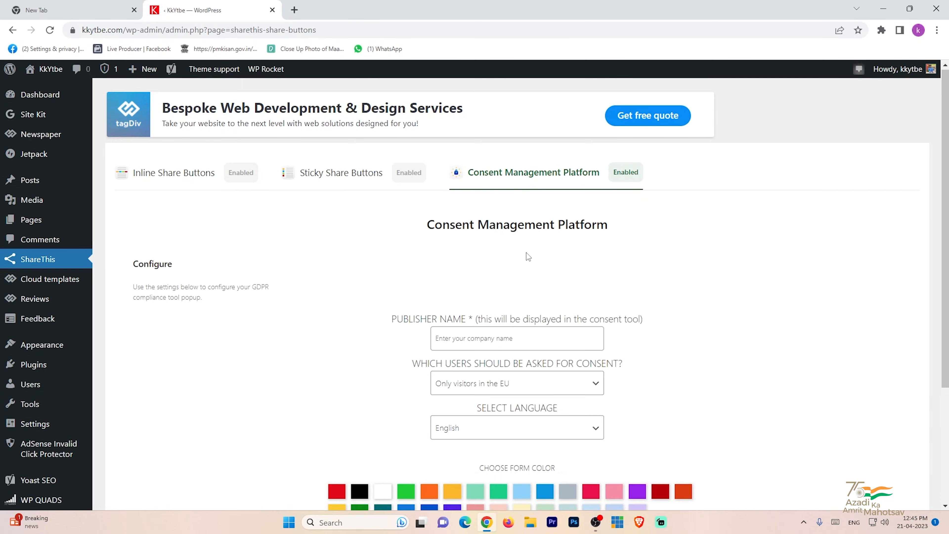
{"action": "scroll", "coordinate": [526, 250], "scroll_direction": "down", "scroll_amount": 3}
{"action": "left_click", "coordinate": [533, 439]}
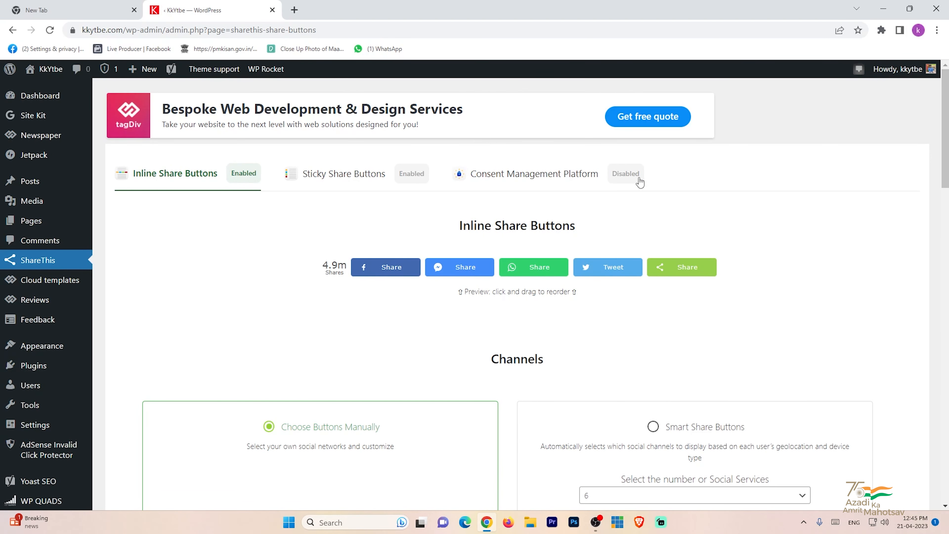
{"action": "scroll", "coordinate": [474, 397], "scroll_direction": "down", "scroll_amount": 10}
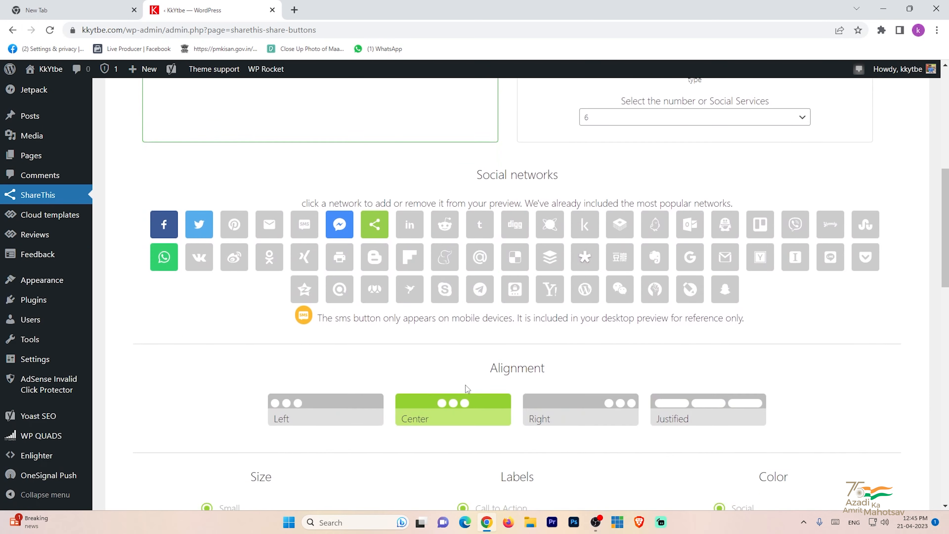
{"action": "scroll", "coordinate": [467, 391], "scroll_direction": "up", "scroll_amount": 10}
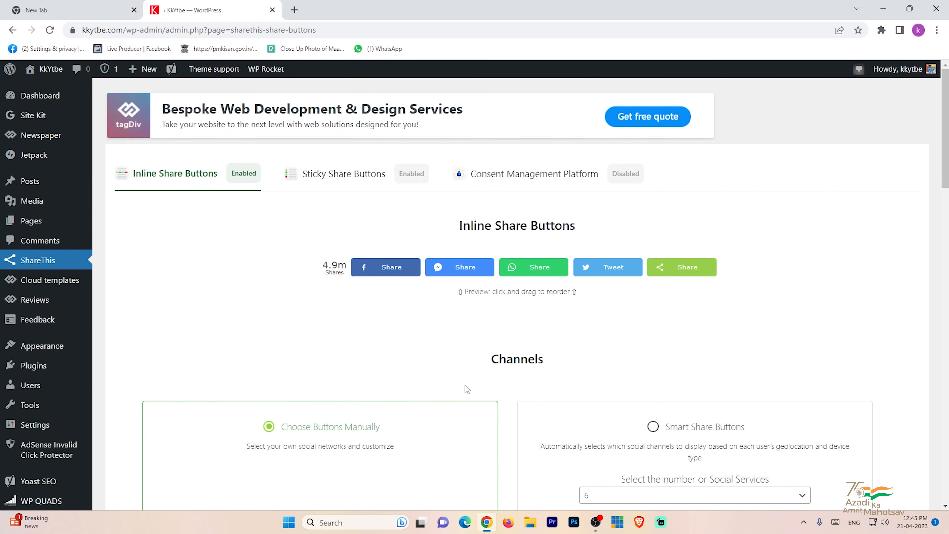